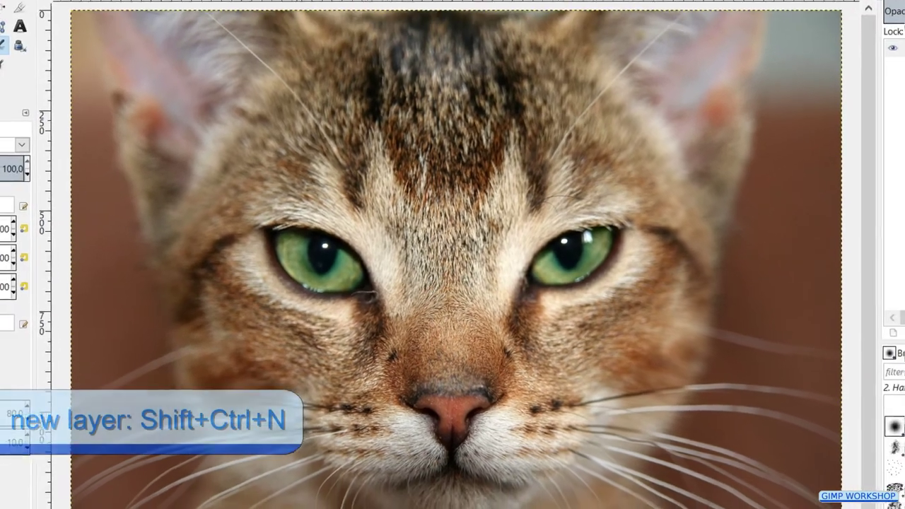
- Add a transparent-fill layer named 'cat' above the cat photo
click(267, 48)
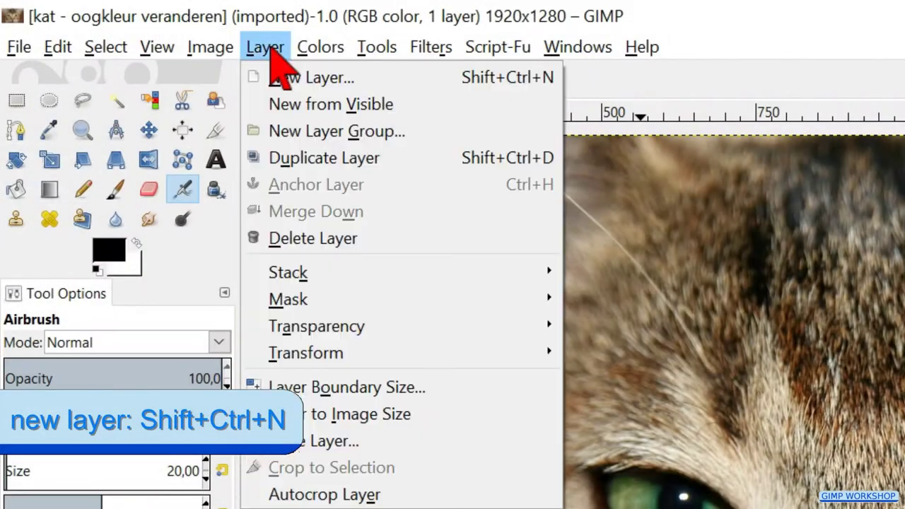
click(259, 79)
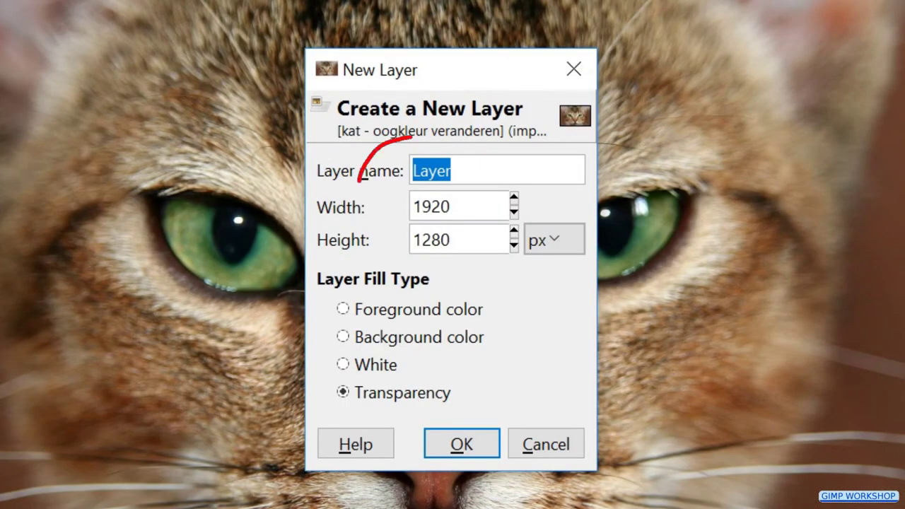
text(cat)
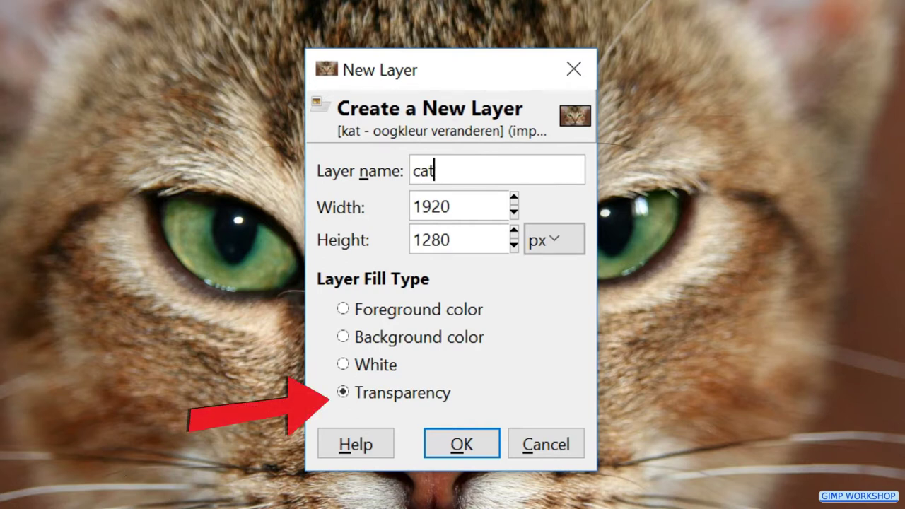
click(462, 444)
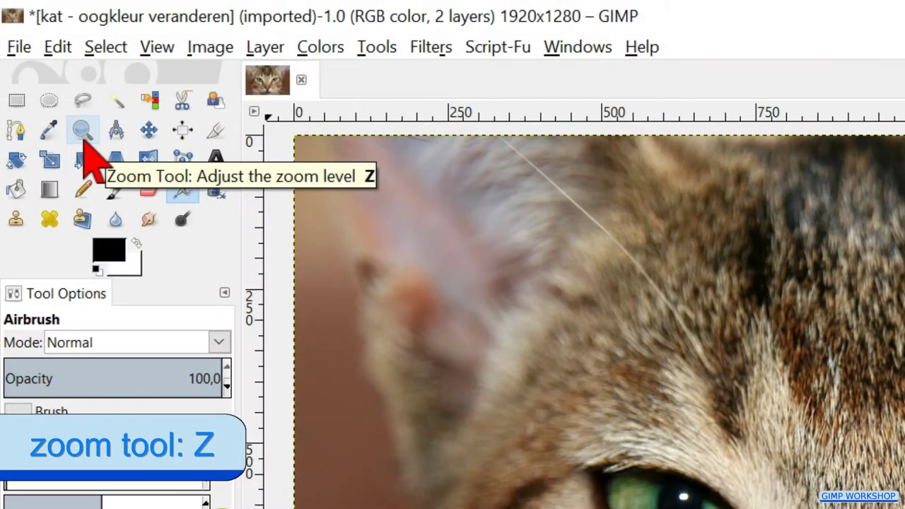
- Zoom the view in tightly on the cat's left eye
click(83, 131)
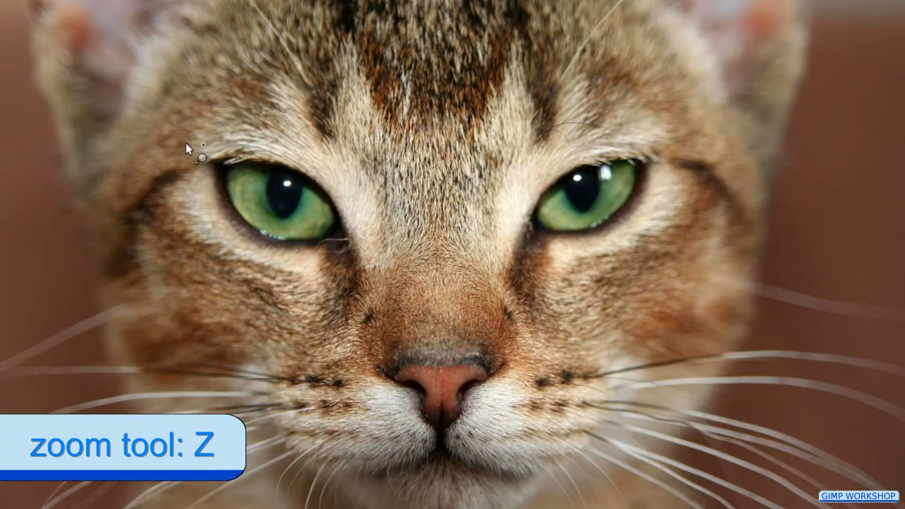
drag(185, 142, 372, 263)
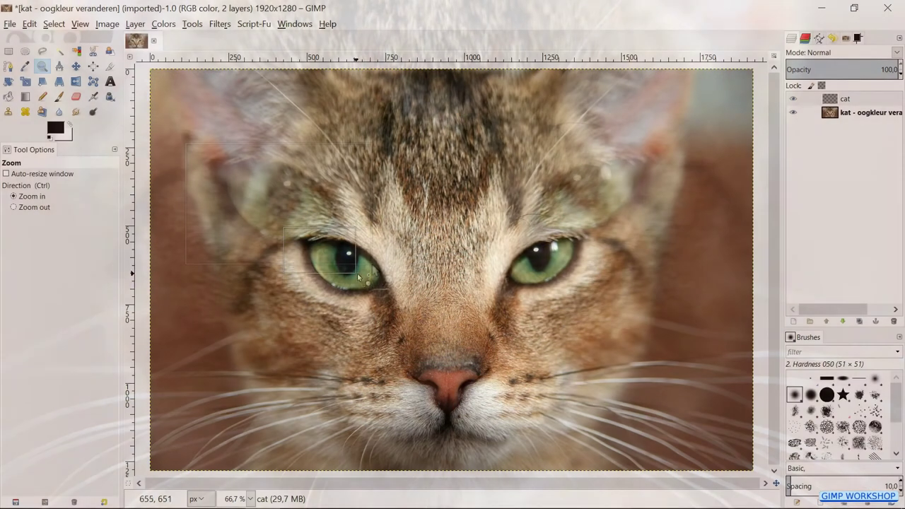
drag(357, 272, 405, 310)
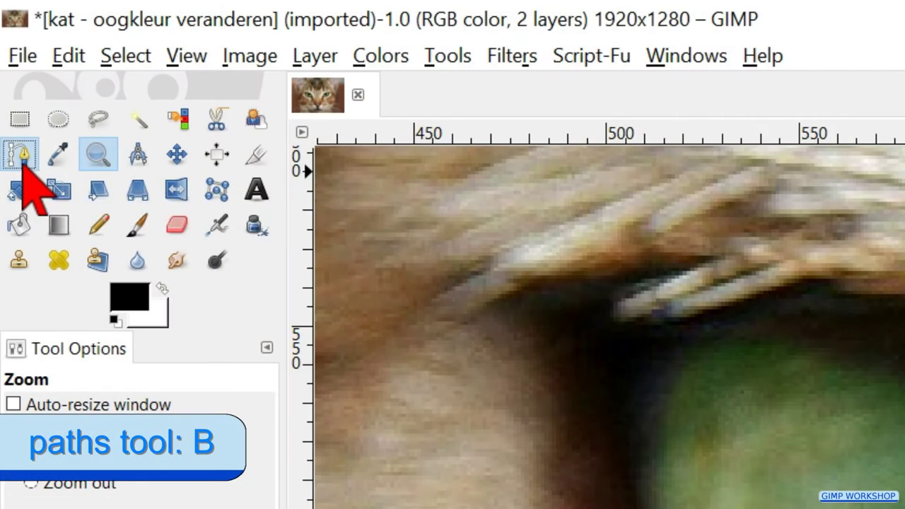
click(21, 161)
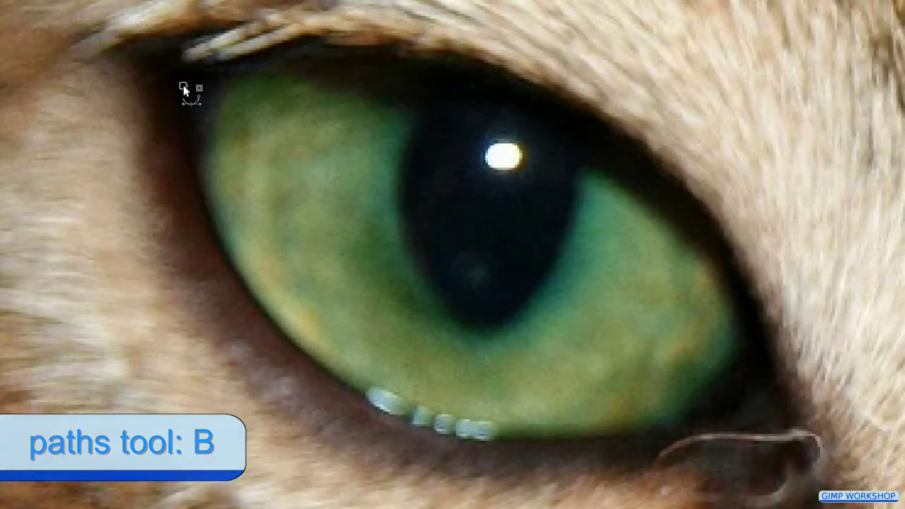
- Place five path anchor points around the left eye to form a closed outline
click(183, 86)
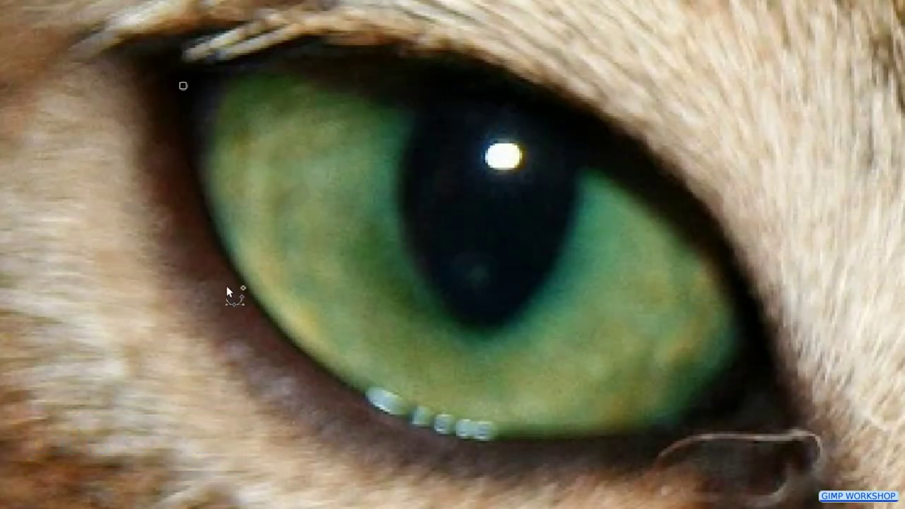
click(343, 393)
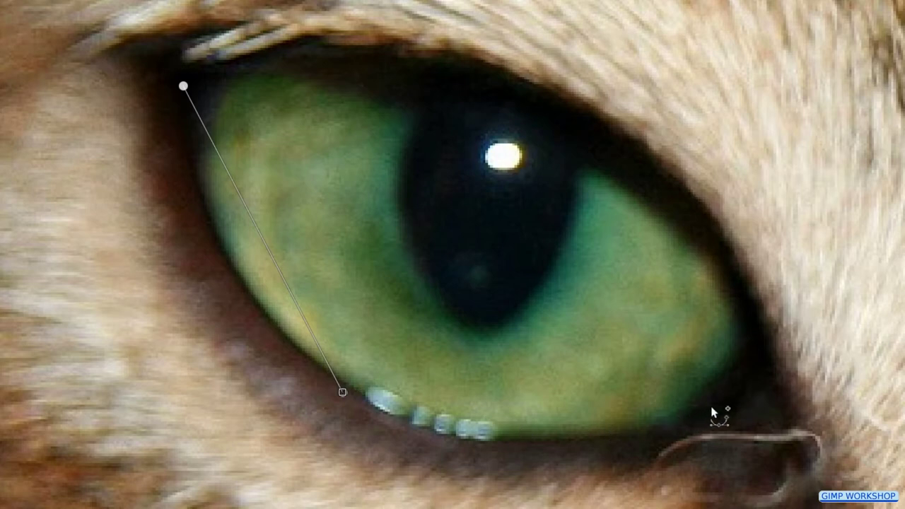
click(757, 412)
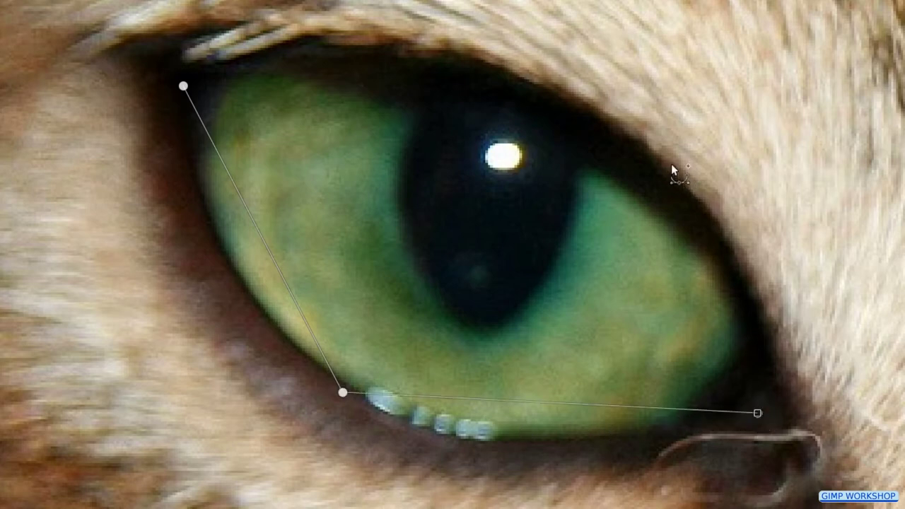
click(531, 101)
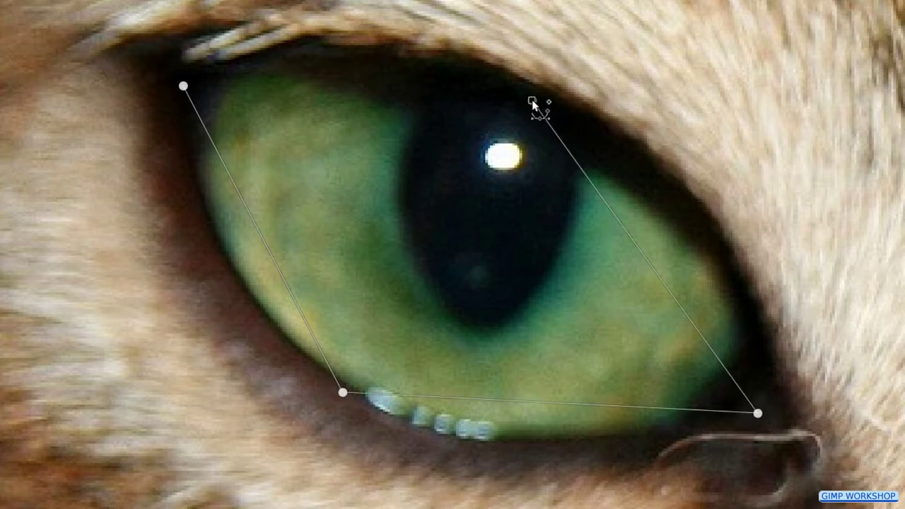
click(199, 80)
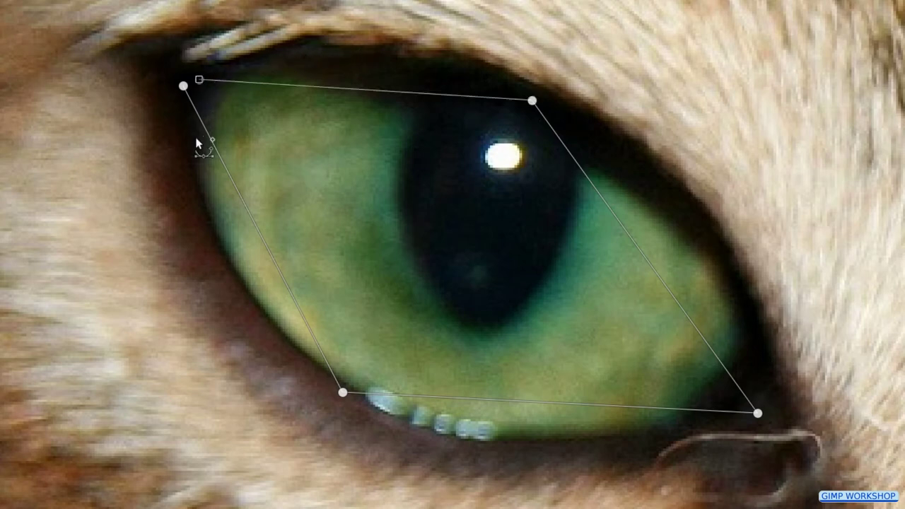
- Reveal handles on each side of the path and bend the left side outward
click(268, 246)
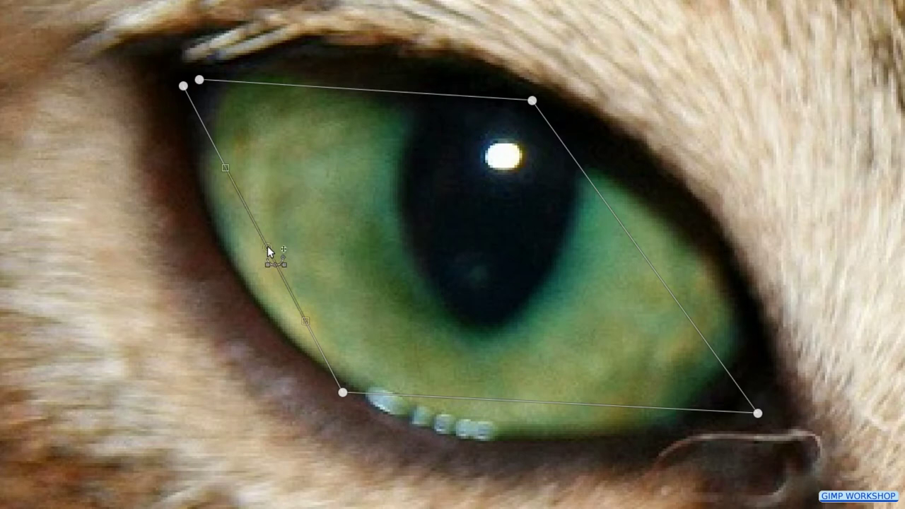
click(565, 404)
click(642, 251)
click(373, 92)
drag(271, 248, 218, 265)
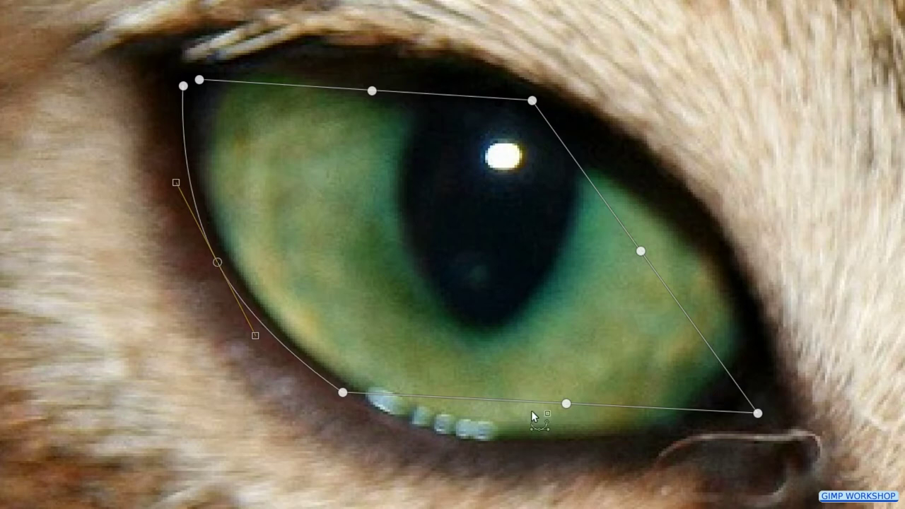
- Curve the bottom, right and top sides of the path along the eyelids, redoing the top bend
drag(565, 403, 546, 453)
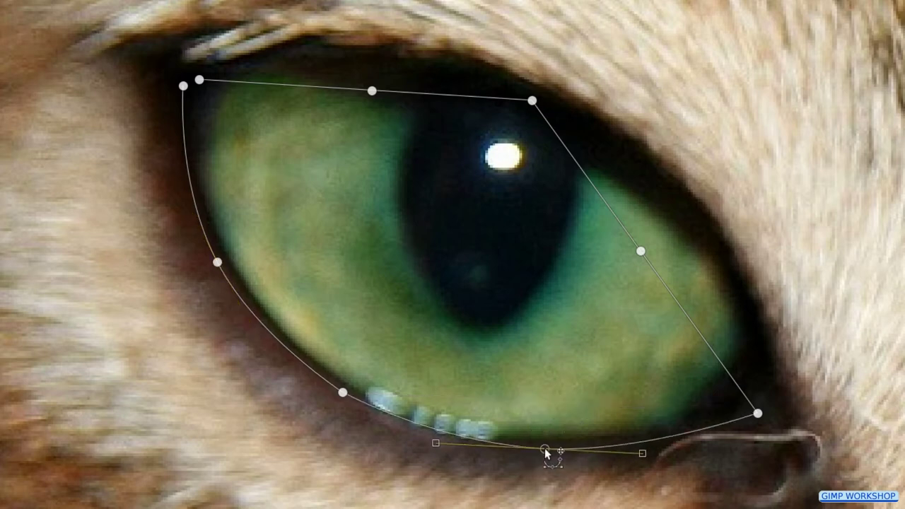
mouse_move(640, 452)
mouse_down()
mouse_move(596, 380)
mouse_move(548, 356)
mouse_move(505, 486)
mouse_move(618, 481)
mouse_move(629, 458)
mouse_up()
drag(640, 252, 712, 240)
drag(374, 92, 347, 203)
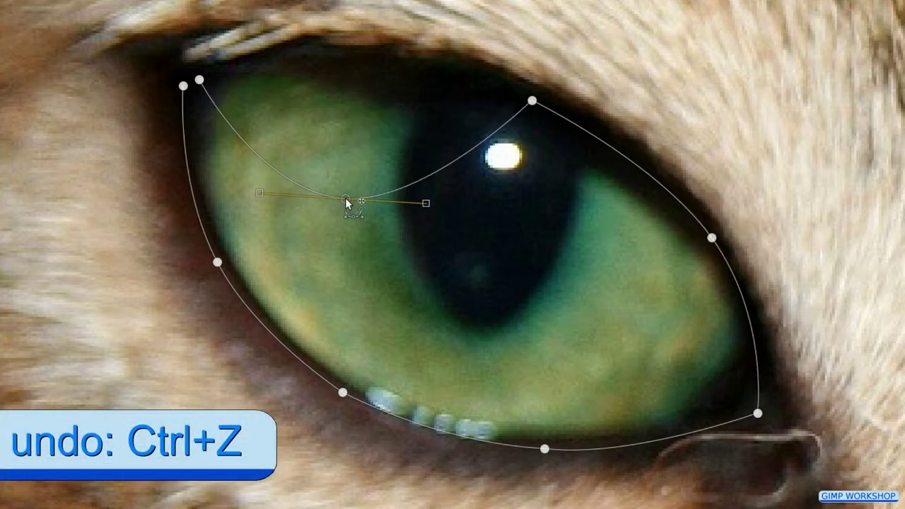
key(ctrl+z)
drag(366, 92, 367, 65)
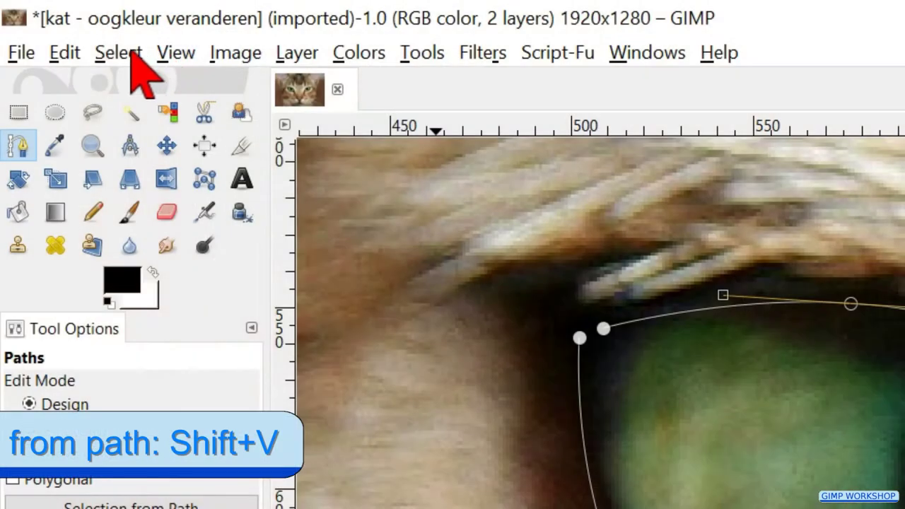
- Convert the left eye's path into a selection and pan across to the right eye
click(119, 54)
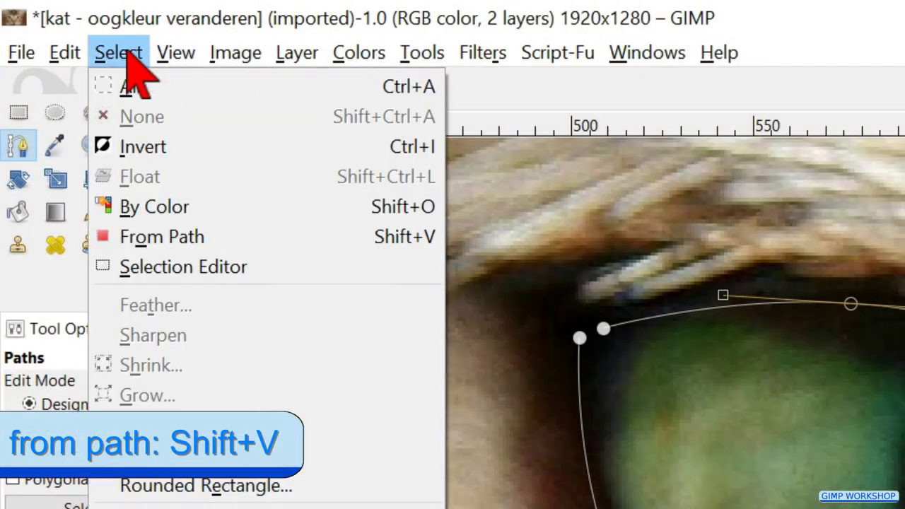
click(172, 235)
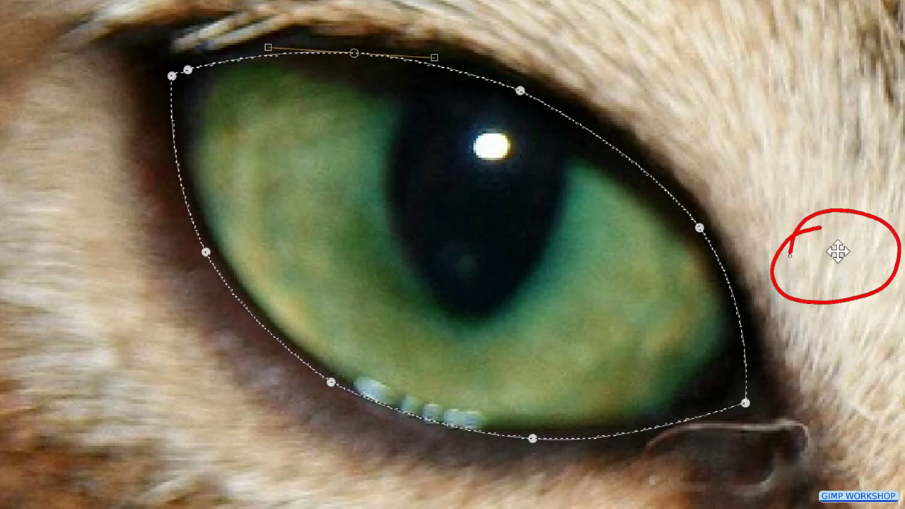
drag(838, 251, 83, 239)
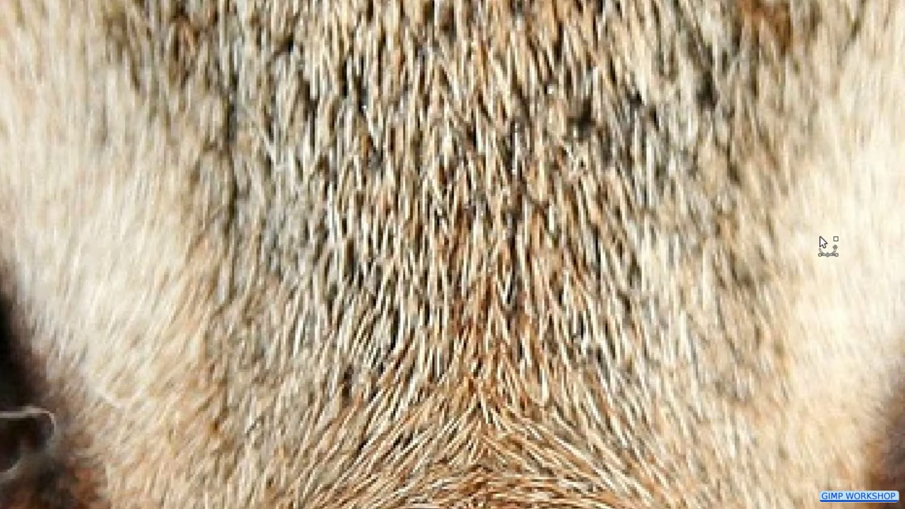
drag(826, 242, 20, 300)
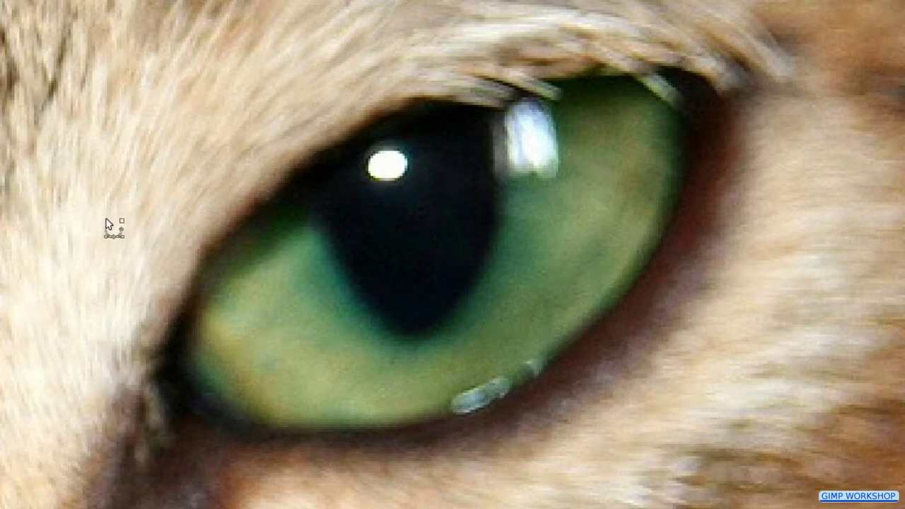
- Place five path anchor points around the right eye to form a closed outline
click(179, 377)
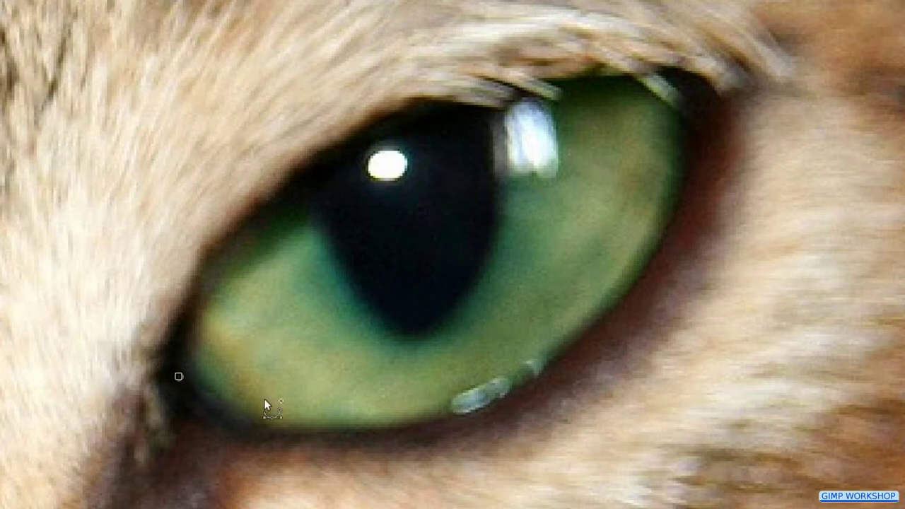
click(553, 374)
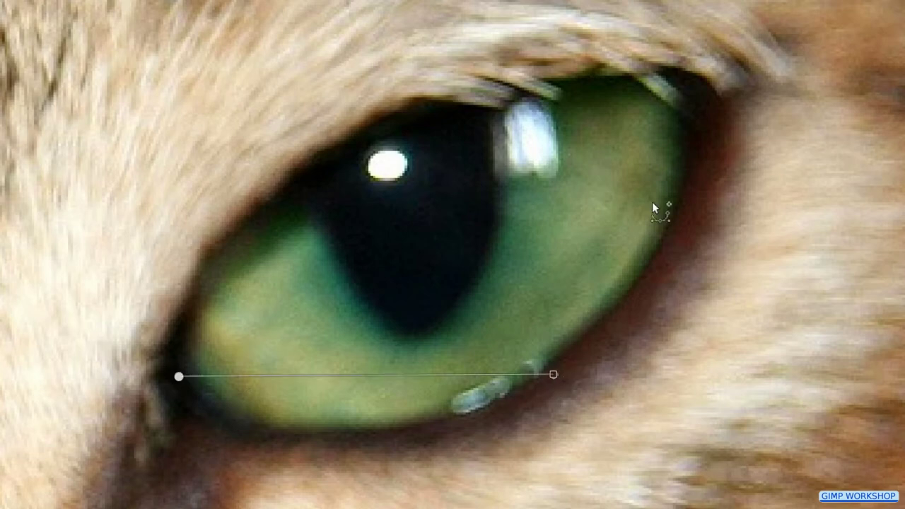
click(693, 86)
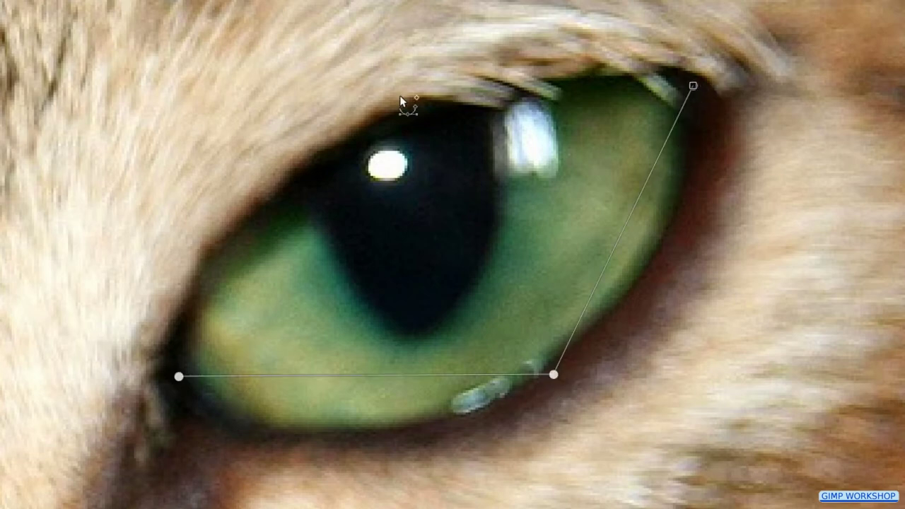
click(376, 126)
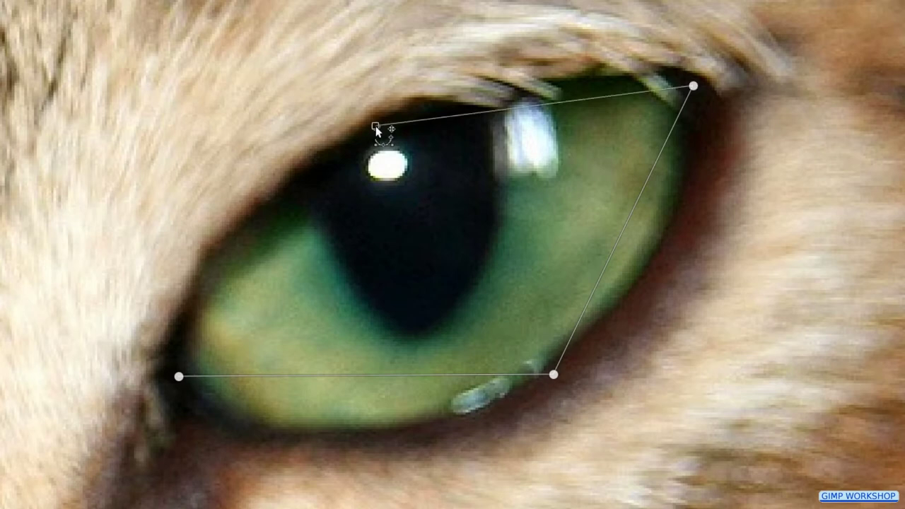
click(177, 362)
- Reveal handles on each side of the path and curve the bottom along the lower eyelid
click(351, 375)
click(627, 220)
click(539, 106)
click(287, 230)
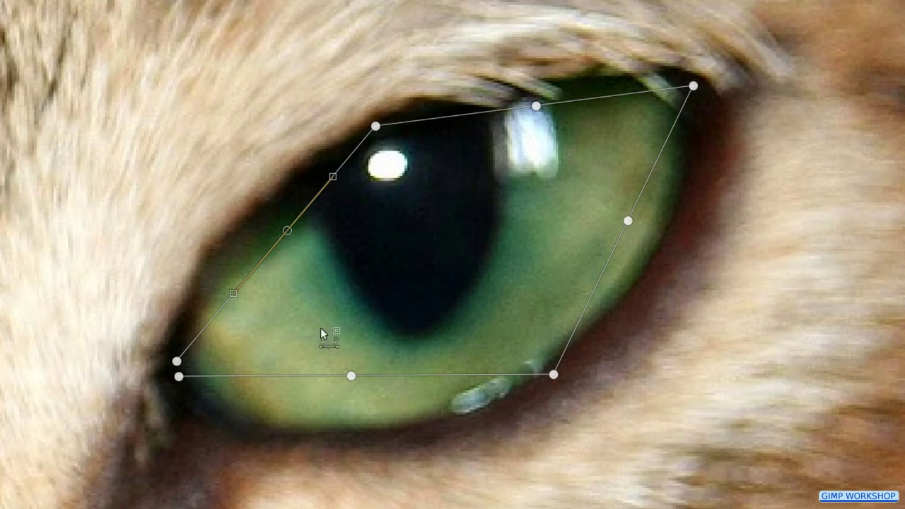
drag(351, 376, 326, 440)
- Curve the right, top and left sides of the right eye's path to hug its outline
drag(627, 222, 667, 250)
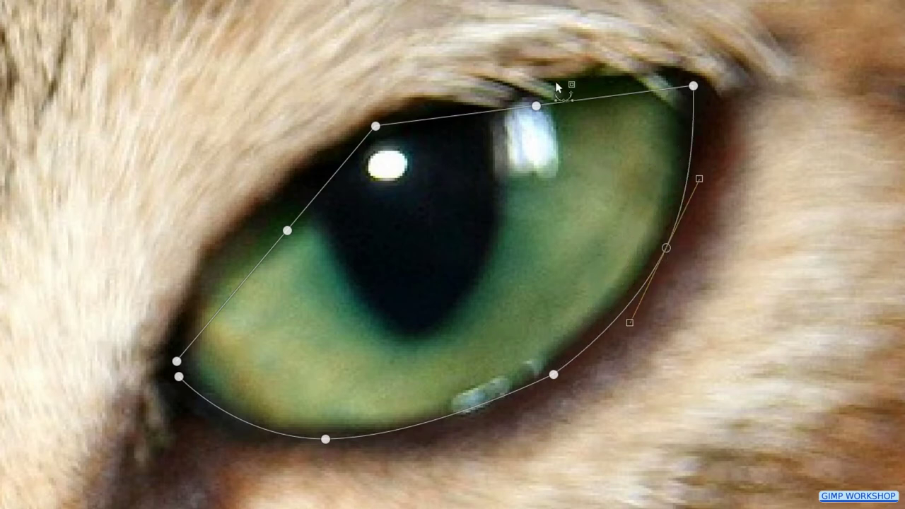
drag(536, 106, 513, 86)
drag(287, 229, 241, 233)
click(111, 51)
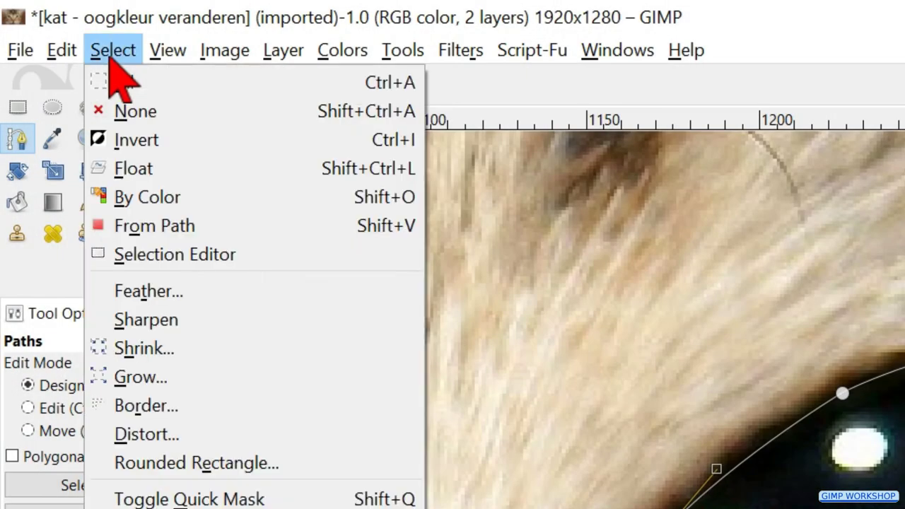
- Add the right eye's path to the selection and fit the whole image in the window
click(180, 226)
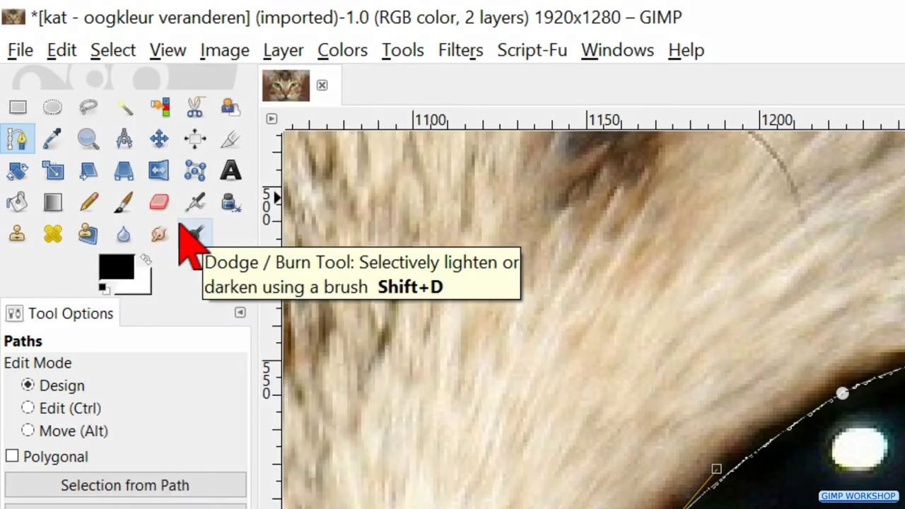
click(166, 52)
mouse_move(414, 145)
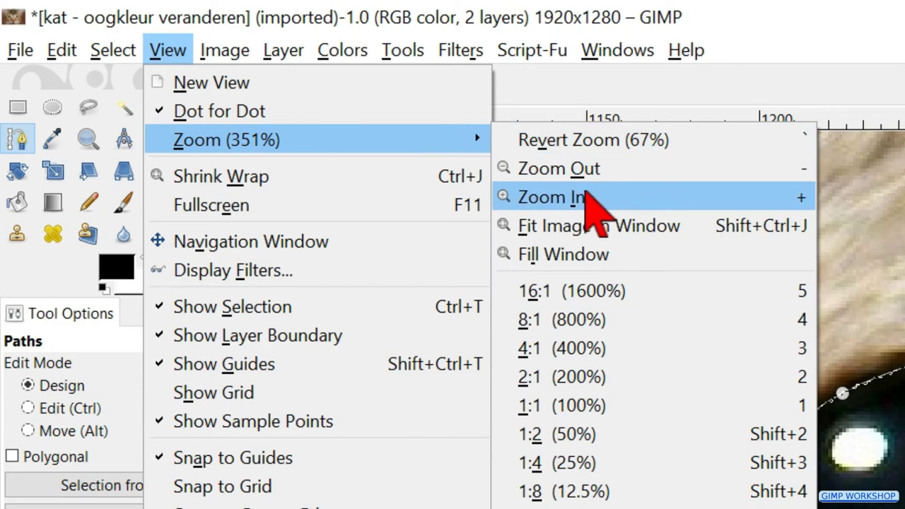
click(612, 227)
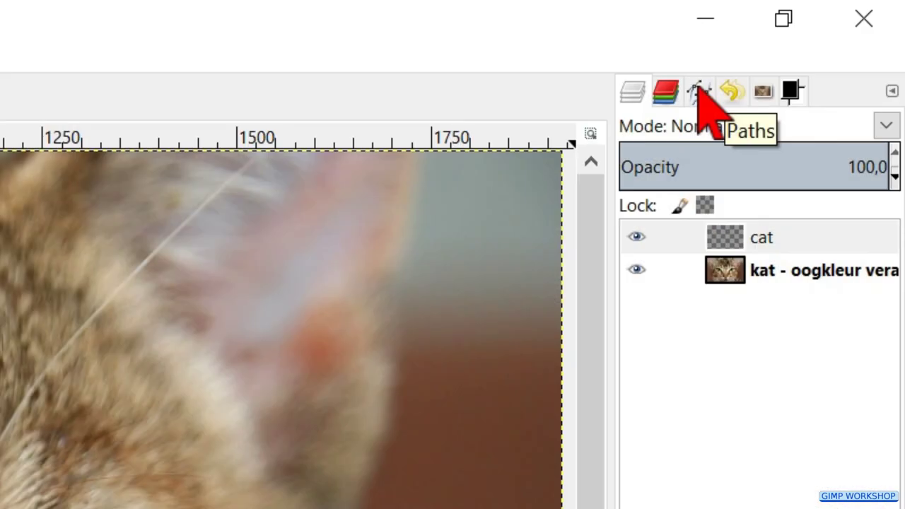
- Delete the Unnamed eye-outline path, keeping the selection, and return to the Layers list
click(699, 92)
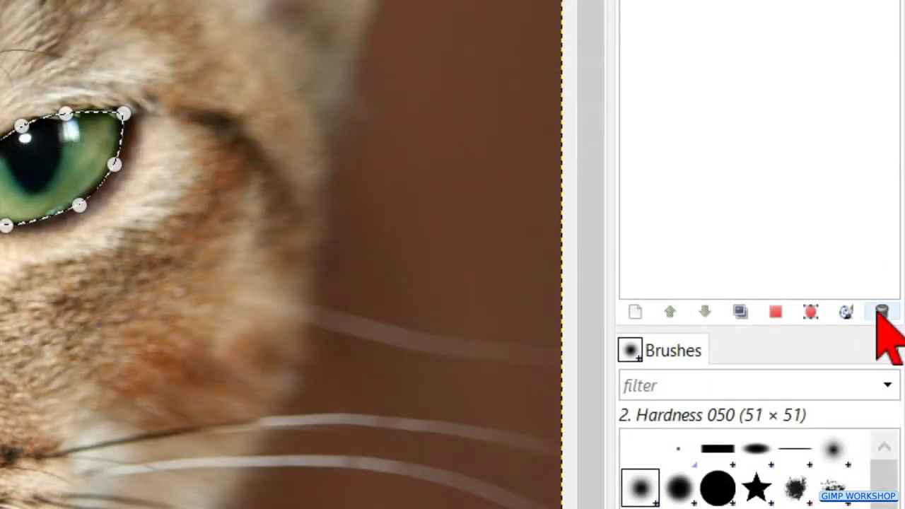
click(881, 312)
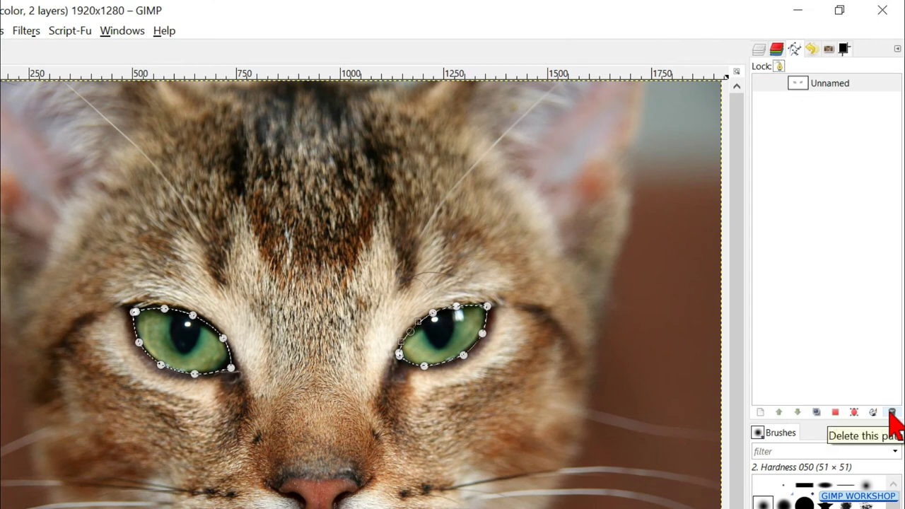
click(891, 413)
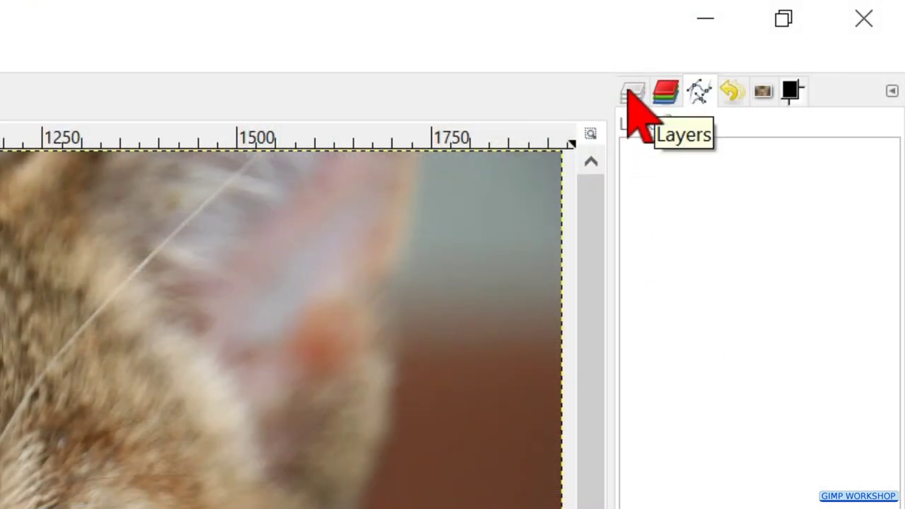
click(628, 93)
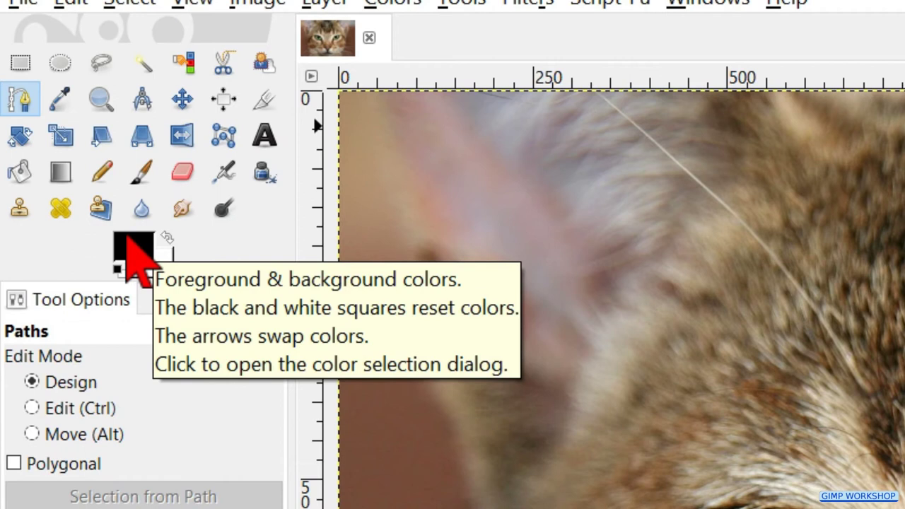
- Set the foreground colour to magenta ff00ea
click(127, 243)
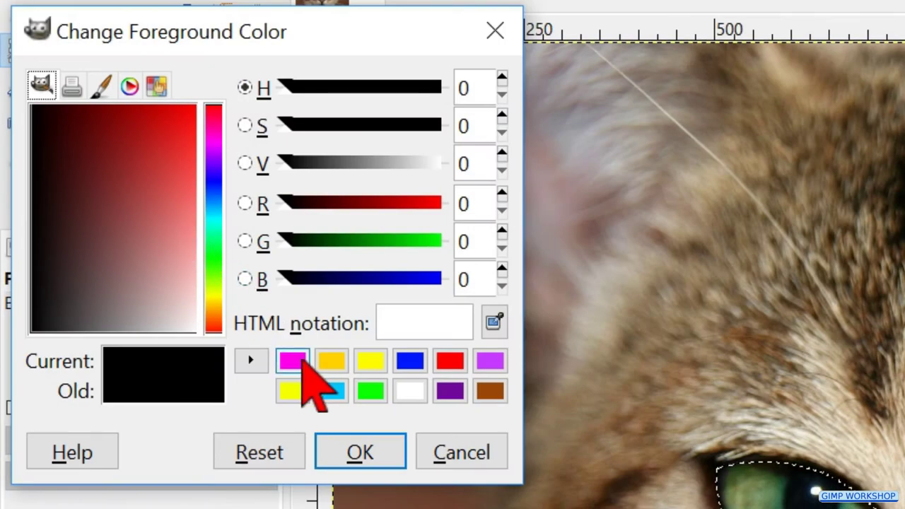
click(300, 360)
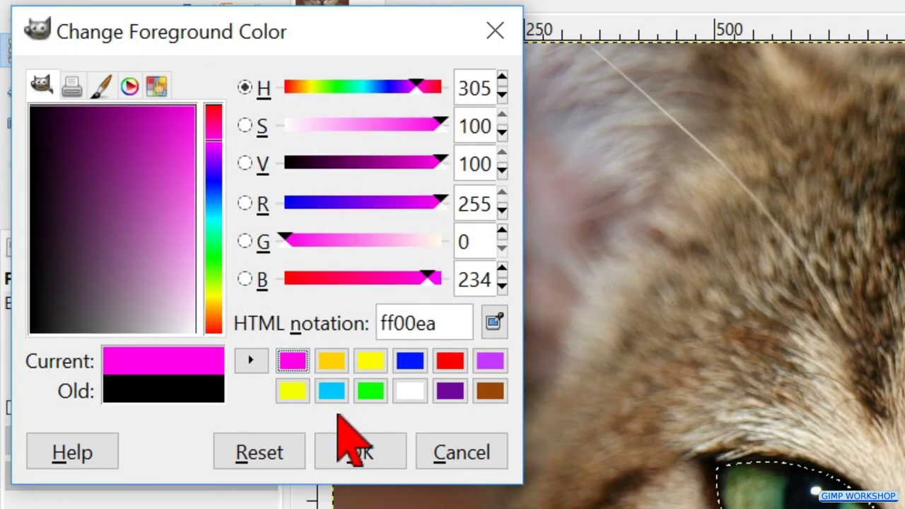
click(366, 459)
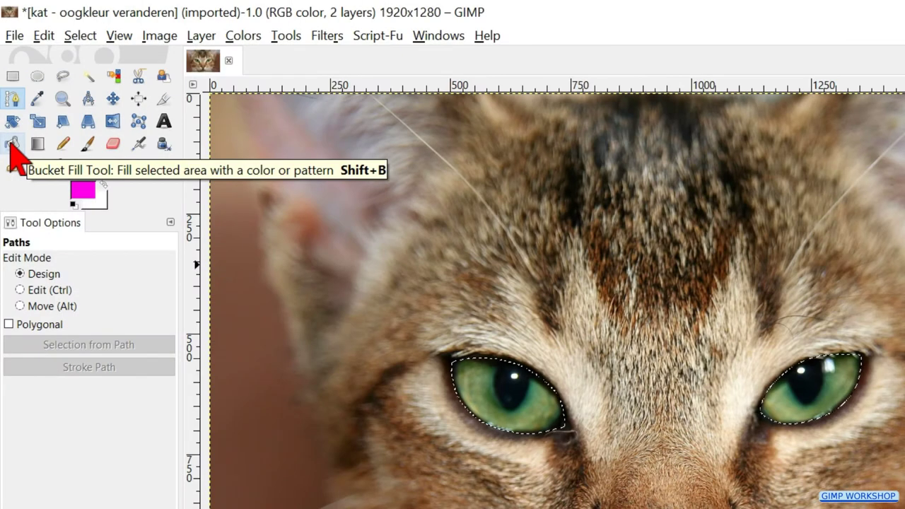
- Bucket-fill the whole eye selection with magenta using Fill whole selection
click(12, 144)
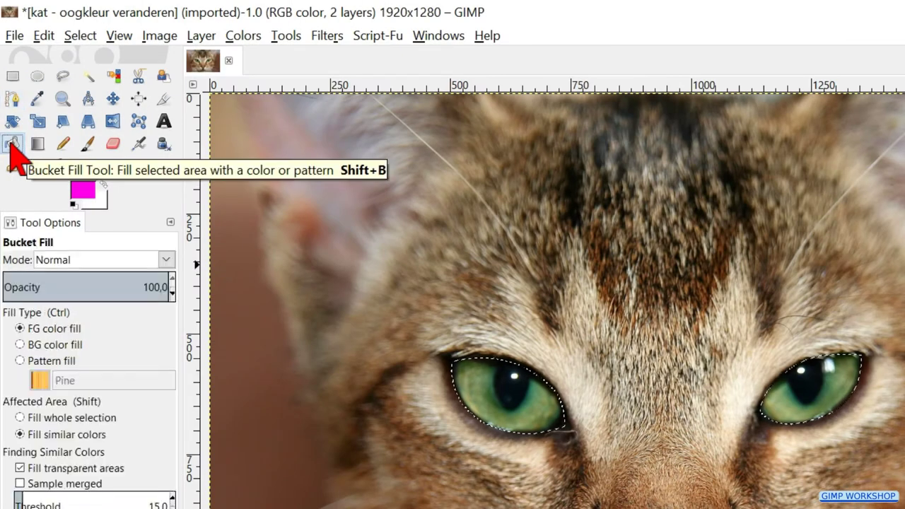
click(92, 418)
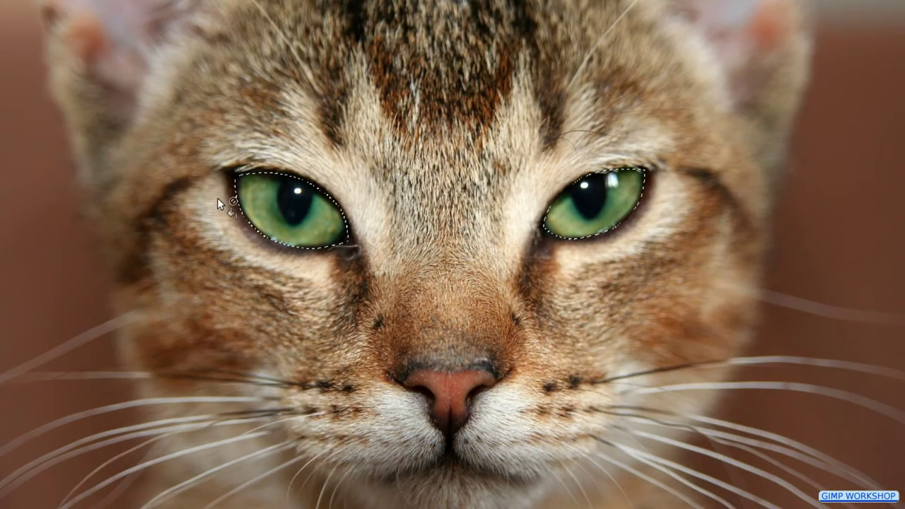
click(292, 211)
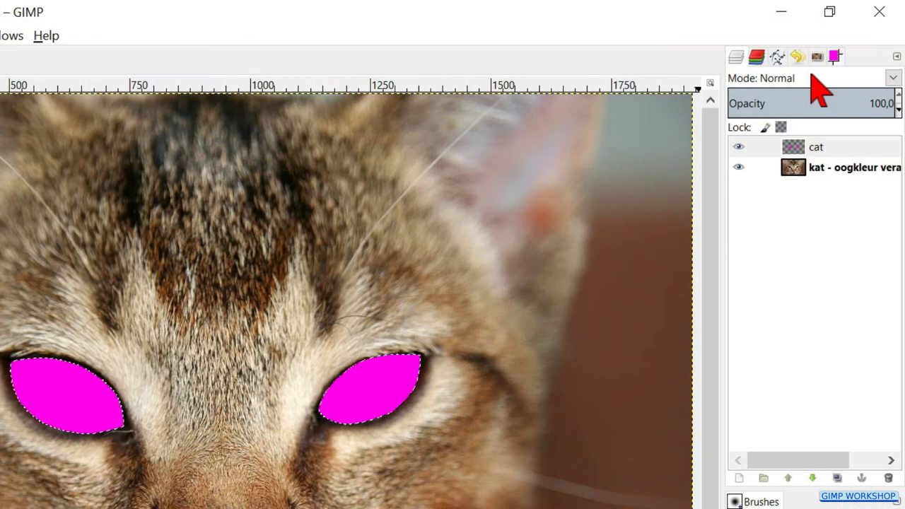
click(818, 81)
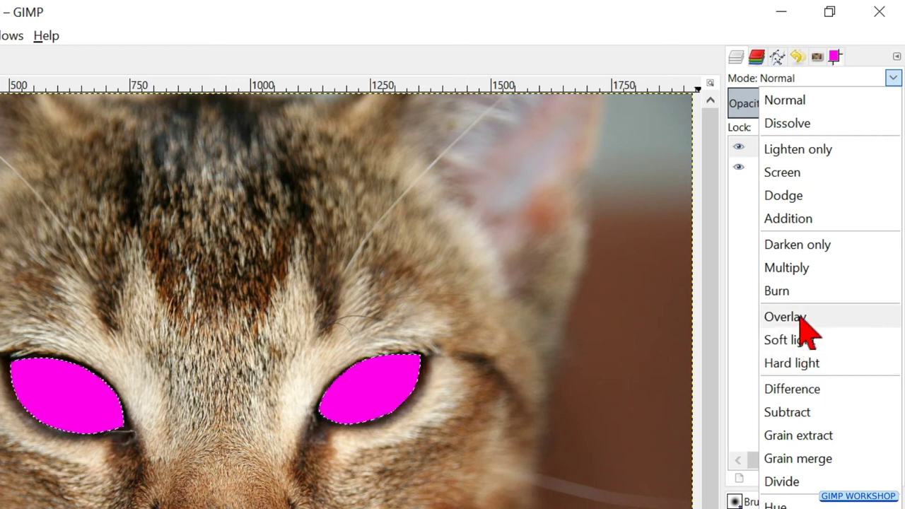
- Set the cat layer to Hard light mode and lower its opacity to about 71.5
click(812, 378)
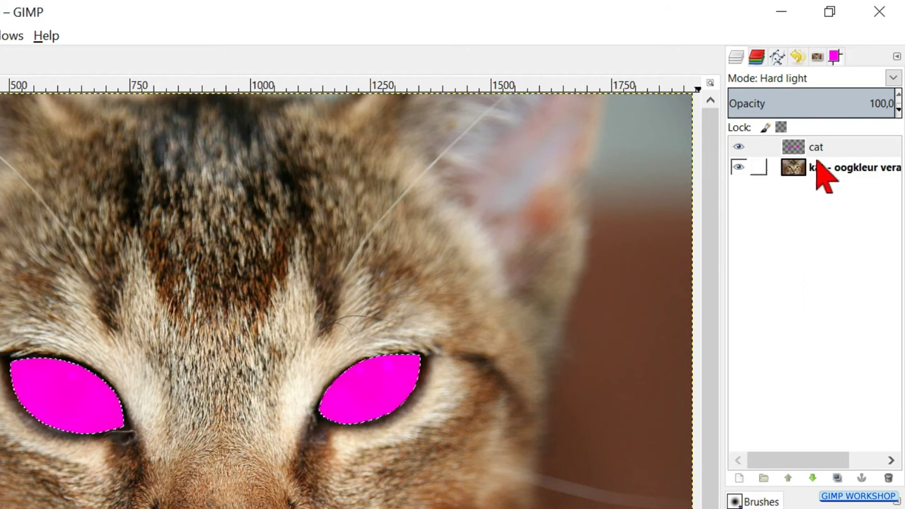
click(860, 104)
drag(859, 104, 820, 108)
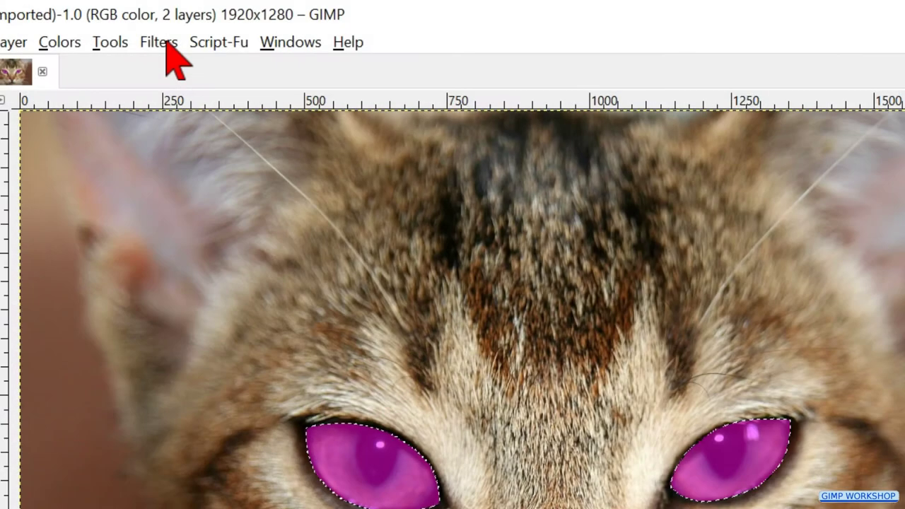
- Apply a Gaussian Blur with a 15 px radius to the magenta eye fill
click(164, 44)
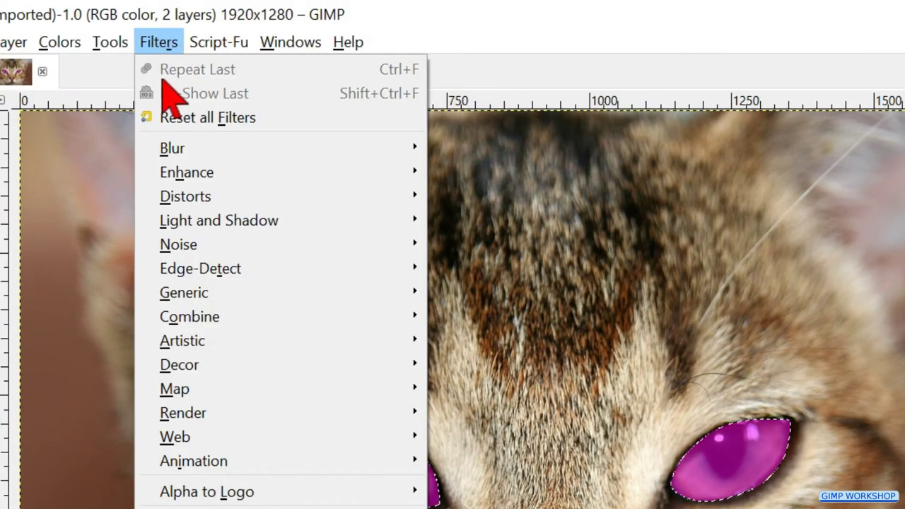
mouse_move(380, 150)
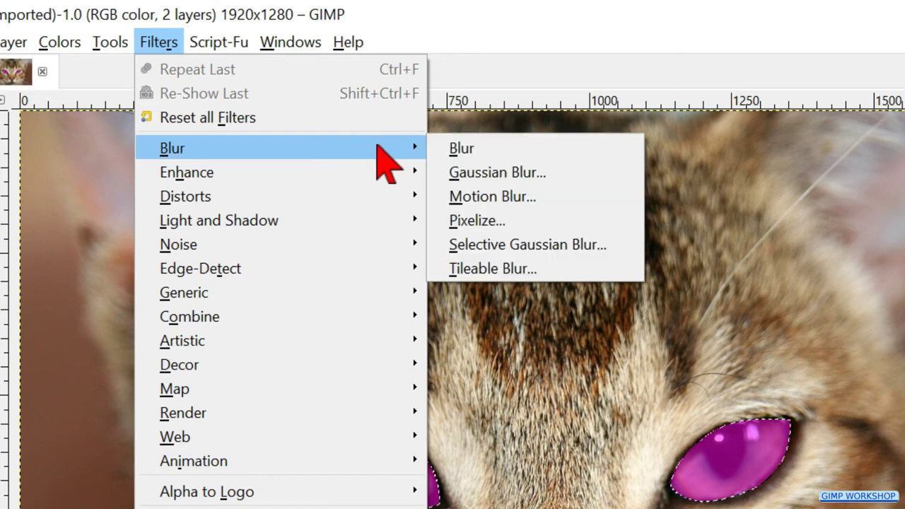
click(475, 177)
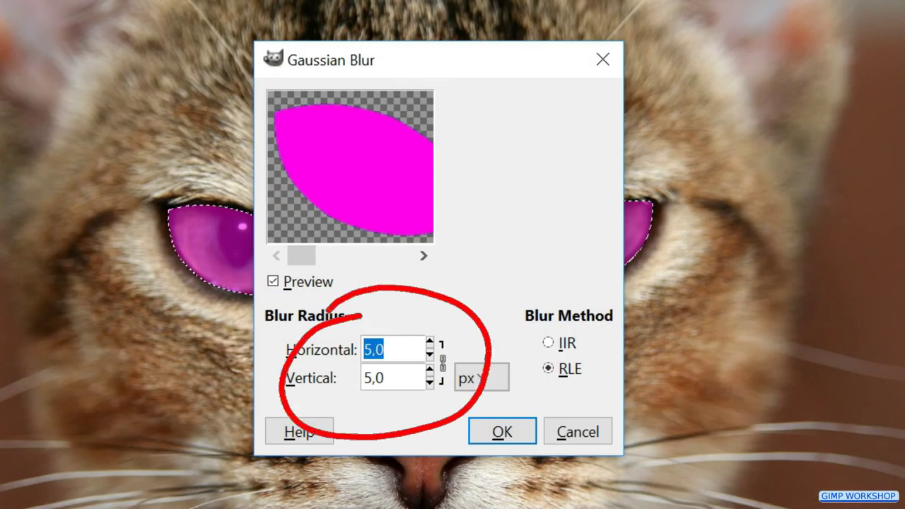
text(15)
key(Tab)
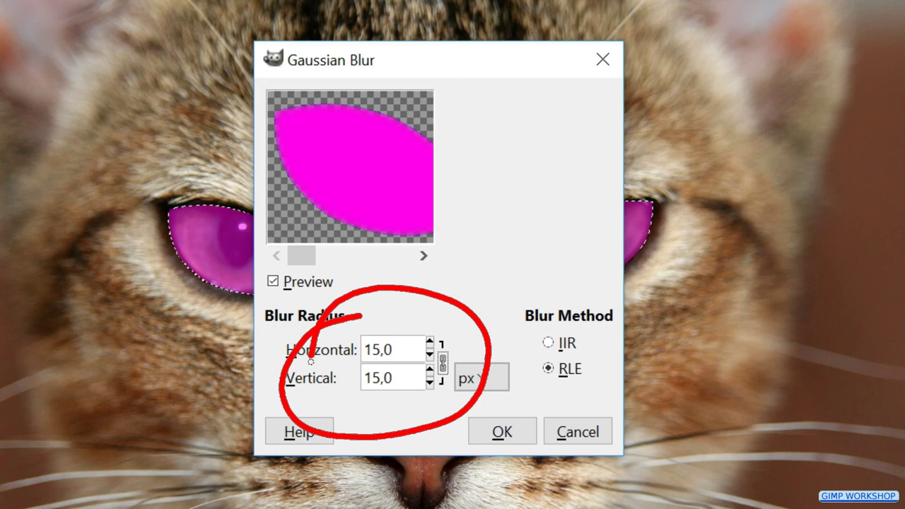
click(499, 435)
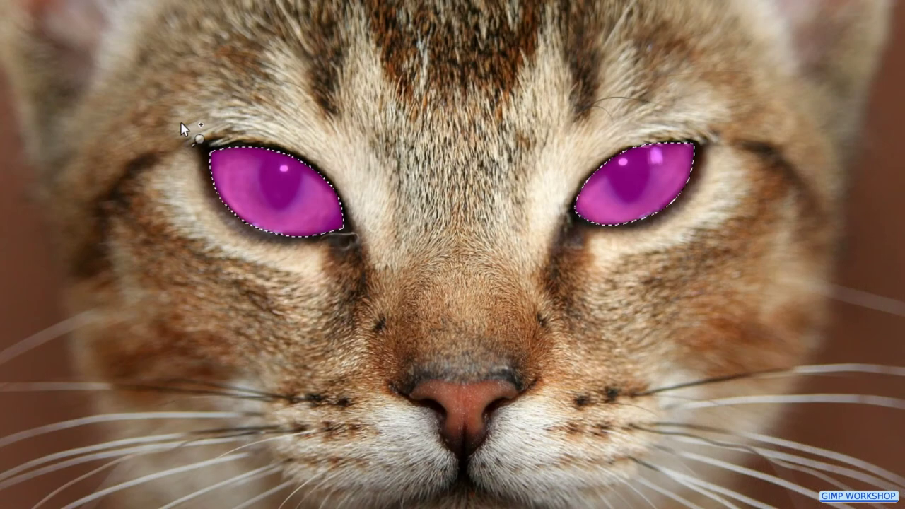
- Zoom in on the left eye and erase the magenta from its pupil to reveal black
drag(182, 123, 389, 275)
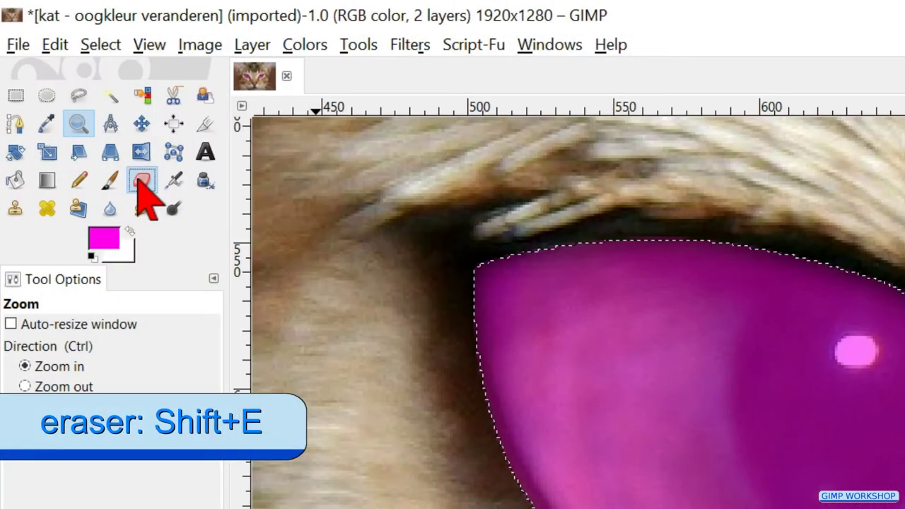
click(142, 183)
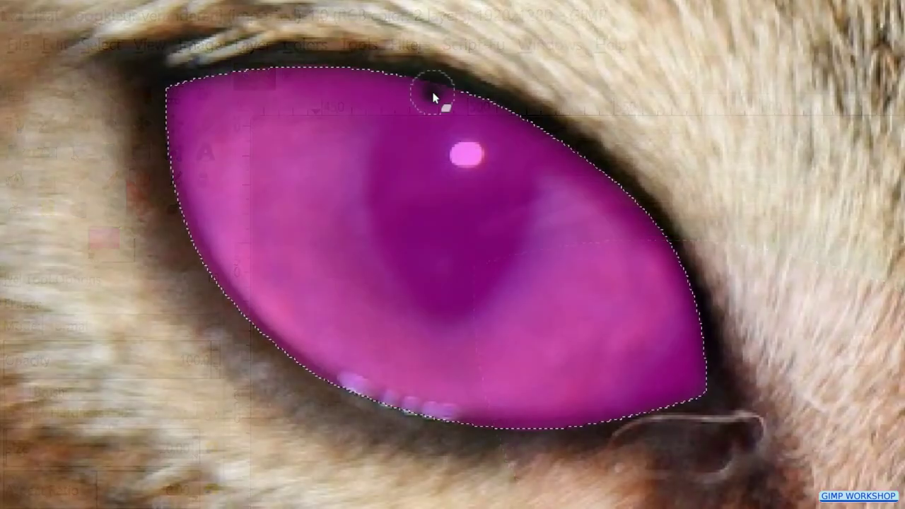
mouse_move(434, 91)
mouse_down()
mouse_move(398, 151)
mouse_move(388, 225)
mouse_up()
mouse_move(515, 217)
mouse_down()
mouse_move(434, 92)
mouse_move(413, 113)
mouse_move(397, 162)
mouse_move(440, 257)
mouse_move(405, 222)
mouse_up()
mouse_move(483, 233)
mouse_down()
mouse_move(453, 92)
mouse_move(434, 182)
mouse_move(455, 99)
mouse_move(466, 211)
mouse_move(419, 148)
mouse_move(420, 227)
mouse_up()
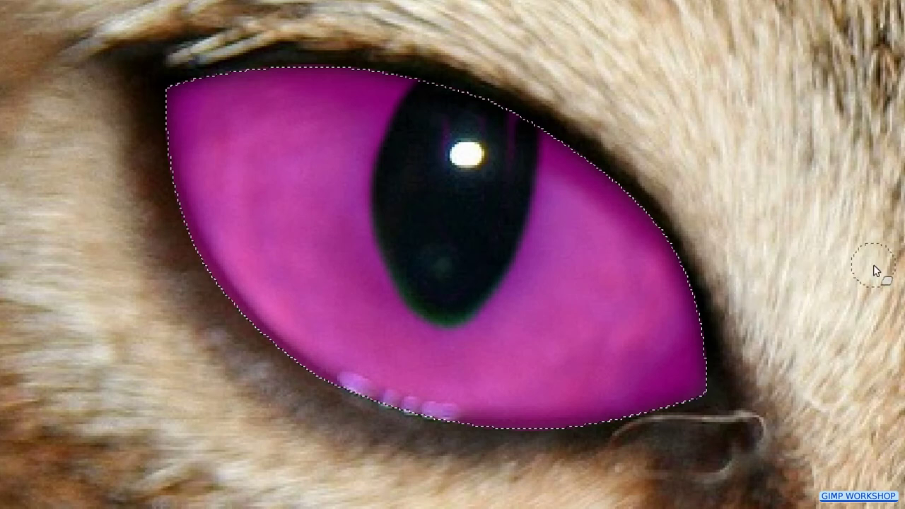
- Erase the magenta from the second pupil and restore its eye reflection
key(space)
drag(873, 264, 14, 240)
key(space)
drag(806, 286, 203, 379)
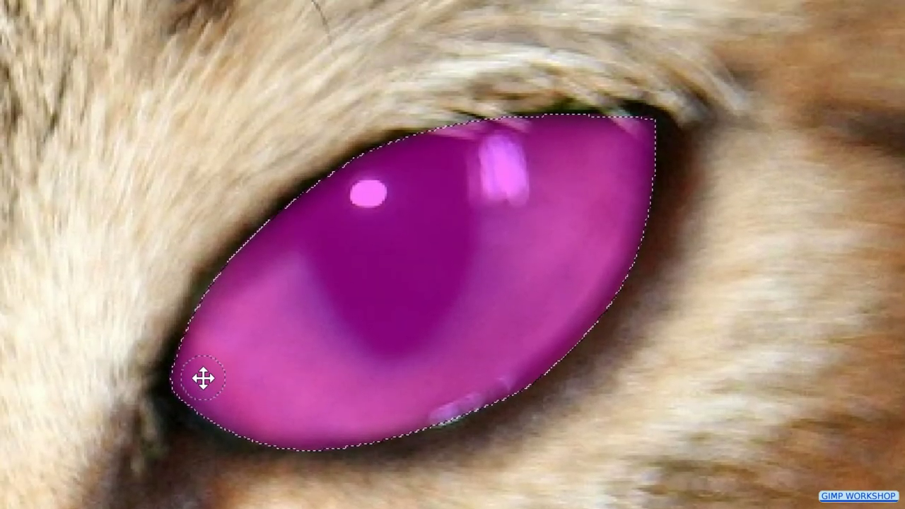
drag(327, 176, 328, 272)
mouse_move(383, 345)
mouse_down()
mouse_move(434, 317)
mouse_move(471, 203)
mouse_move(474, 103)
mouse_up()
mouse_move(446, 152)
mouse_down()
mouse_move(447, 198)
mouse_move(369, 164)
mouse_move(398, 330)
mouse_move(406, 303)
mouse_move(399, 226)
mouse_up()
mouse_move(490, 172)
mouse_down()
mouse_move(509, 154)
mouse_move(515, 198)
mouse_move(490, 177)
mouse_up()
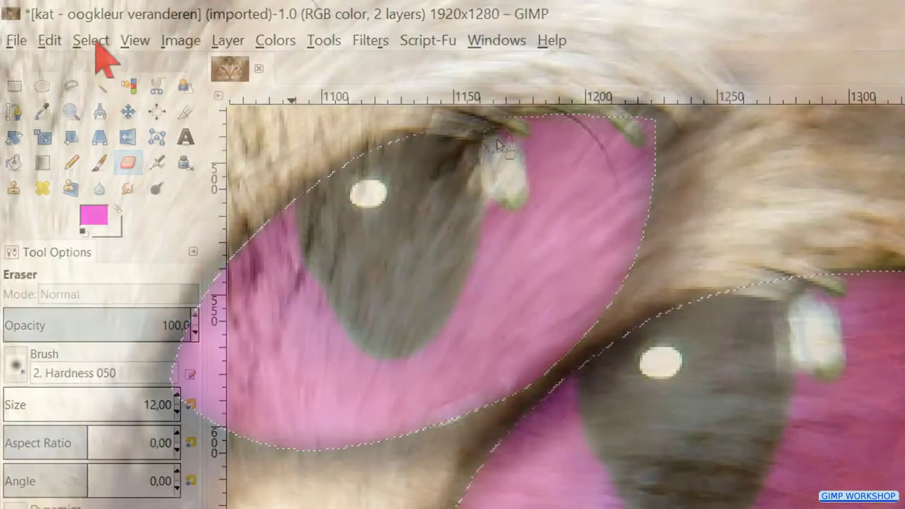
click(88, 41)
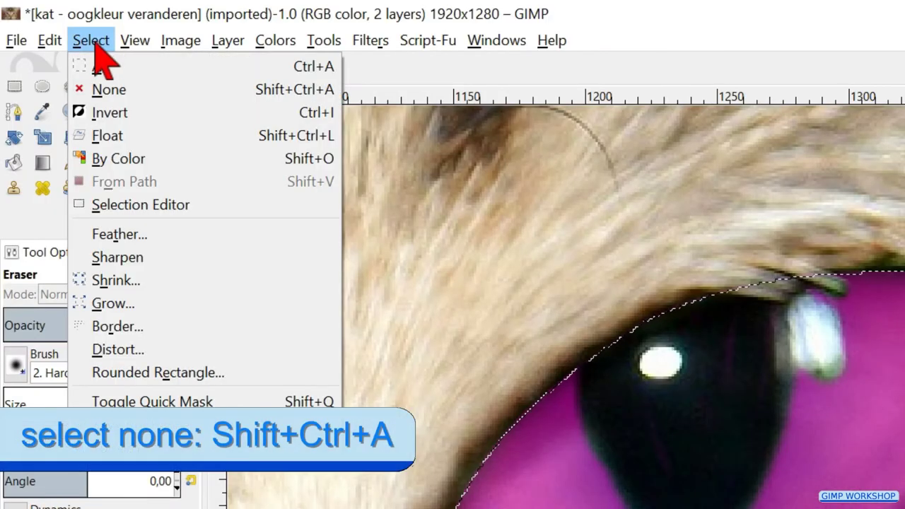
- Clear the eye selection with Select > None and fit the whole image in the window
click(120, 89)
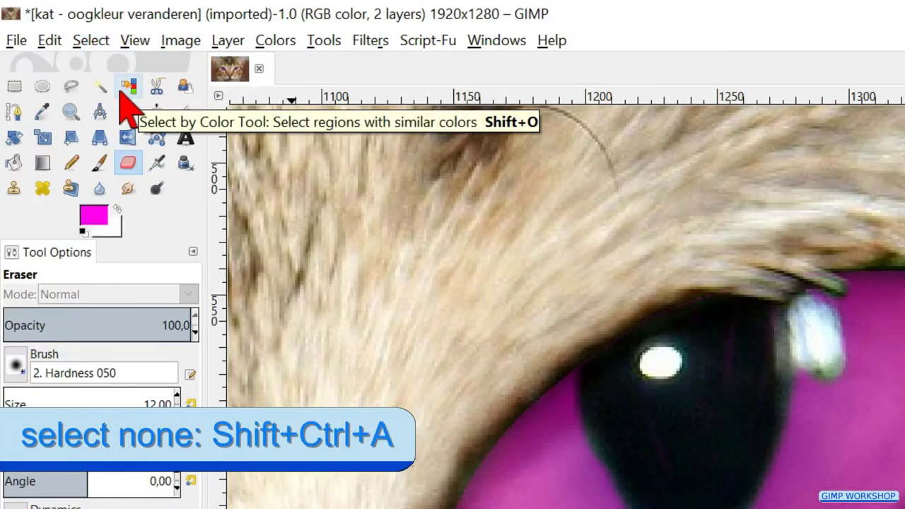
click(135, 43)
mouse_move(317, 120)
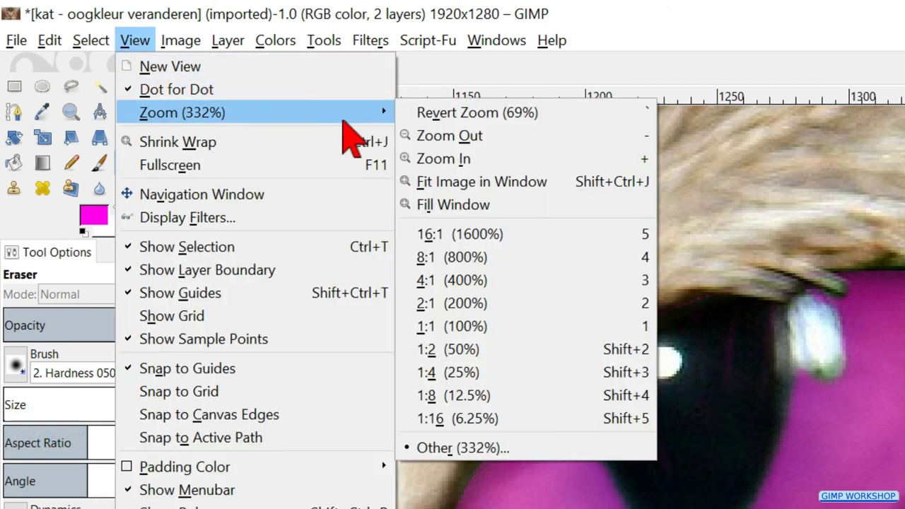
click(498, 182)
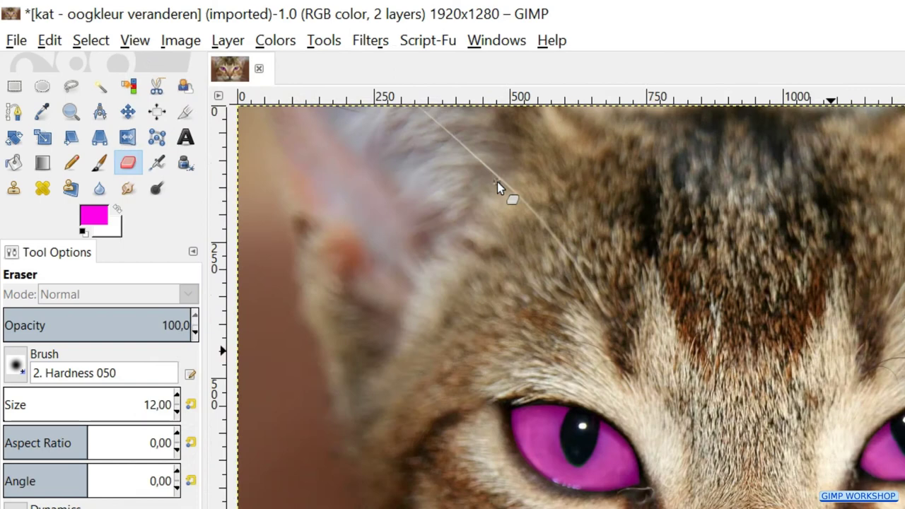